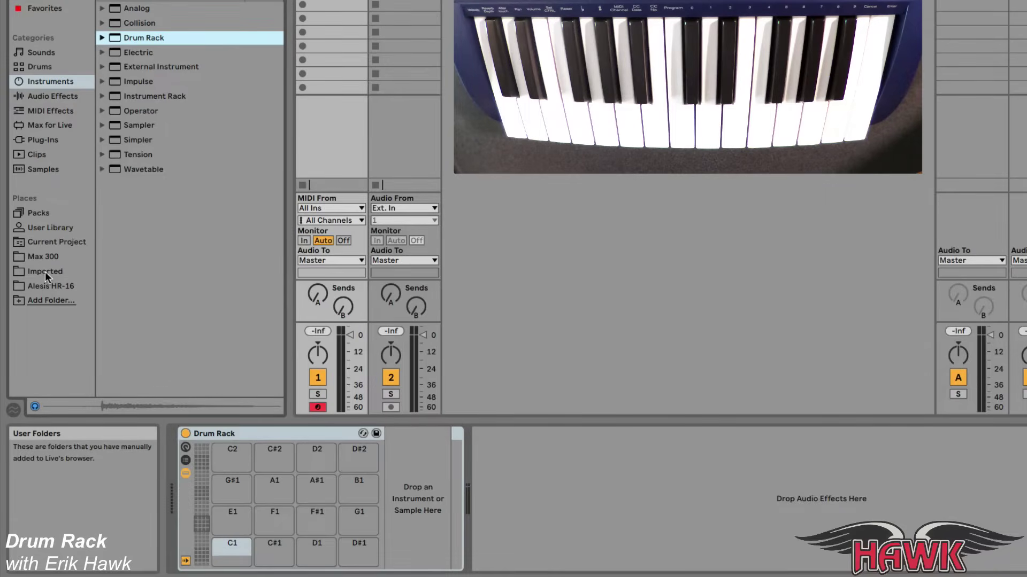
- From the Imported folder, load 808 D onto pad C1, Bad Wit It 2 onto E1 and Dry Snare 6 onto D1
left_click(45, 271)
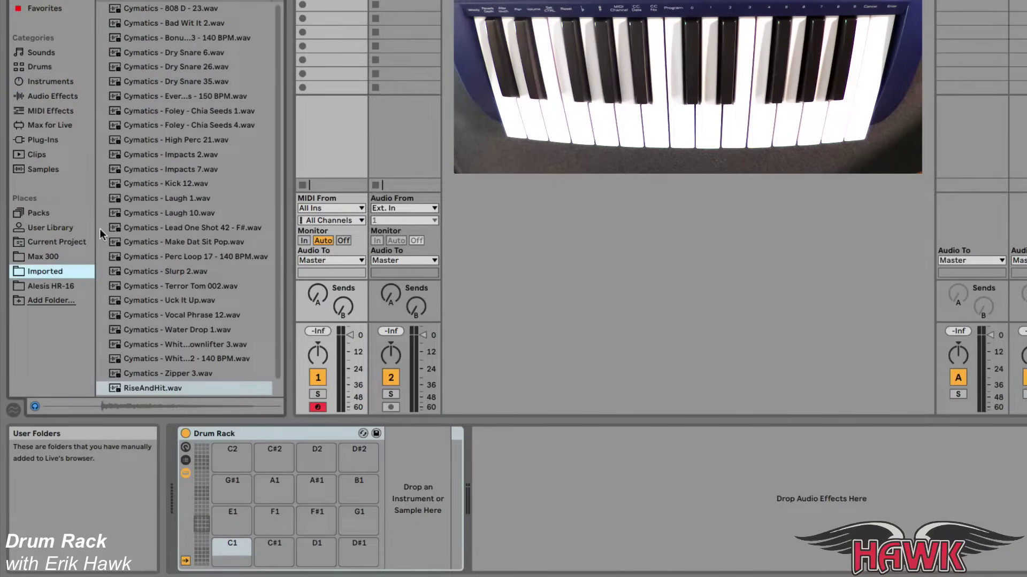
left_click(116, 10)
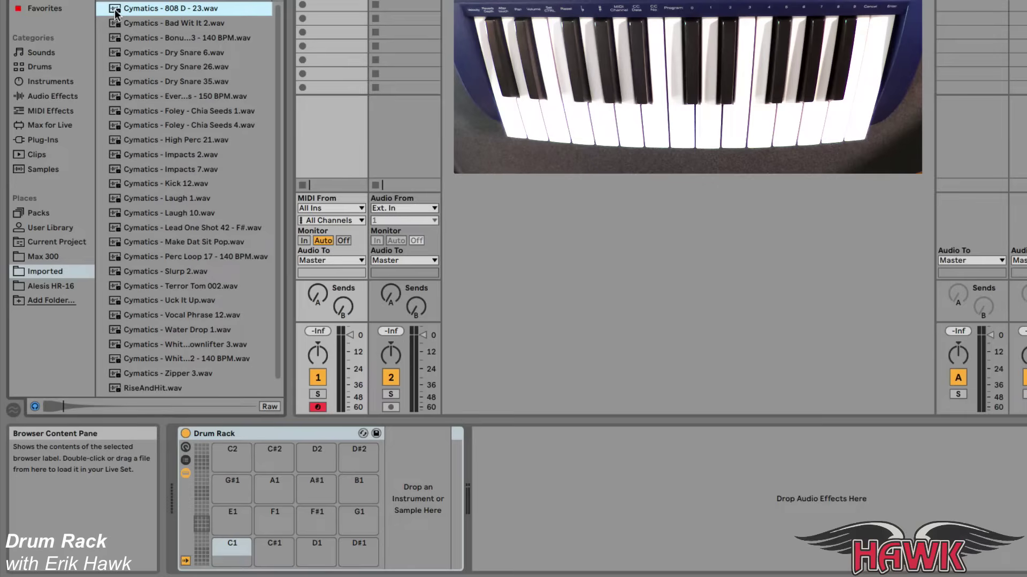
left_click_drag(116, 13, 231, 559)
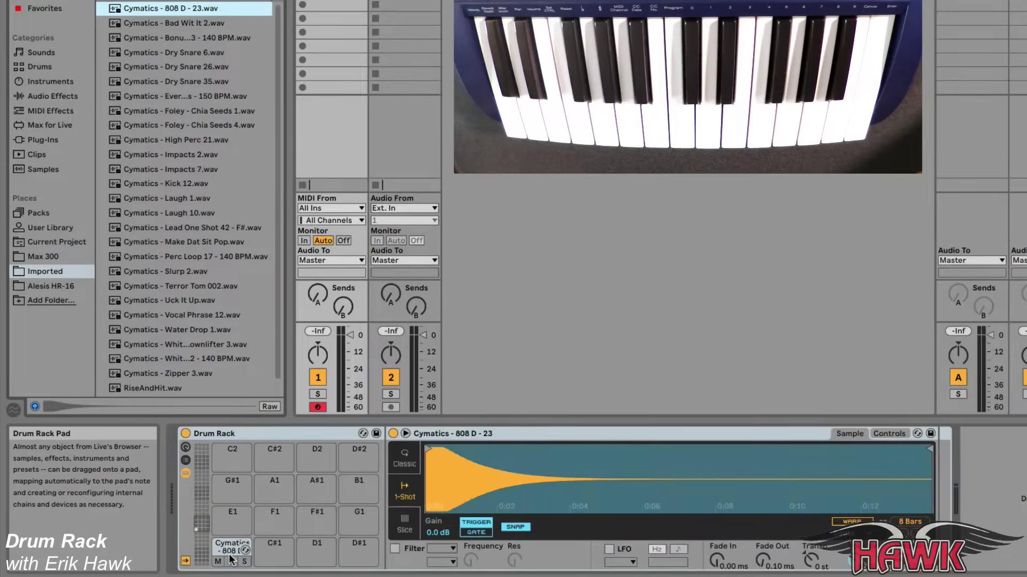
left_click(157, 23)
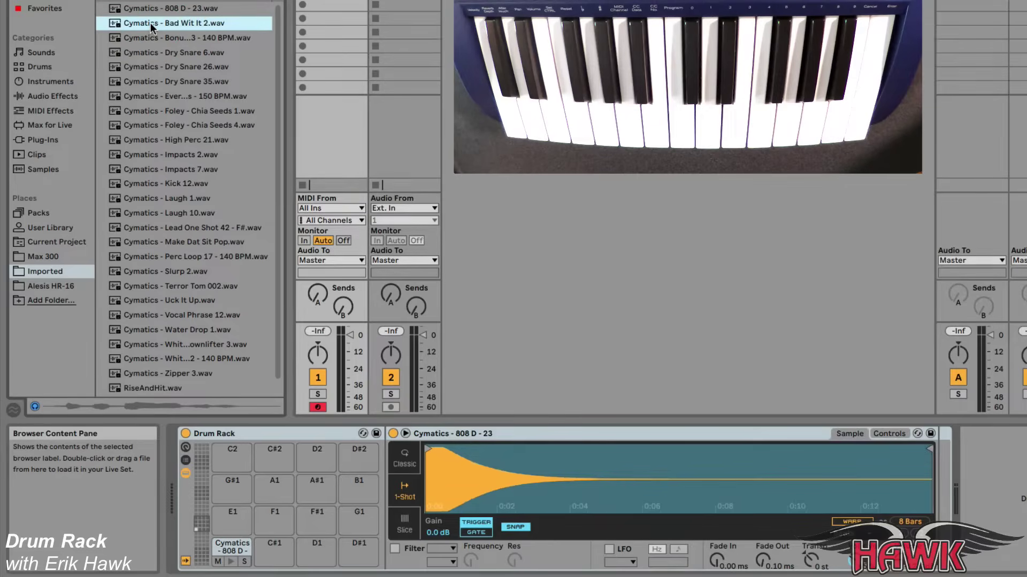
left_click_drag(150, 23, 224, 530)
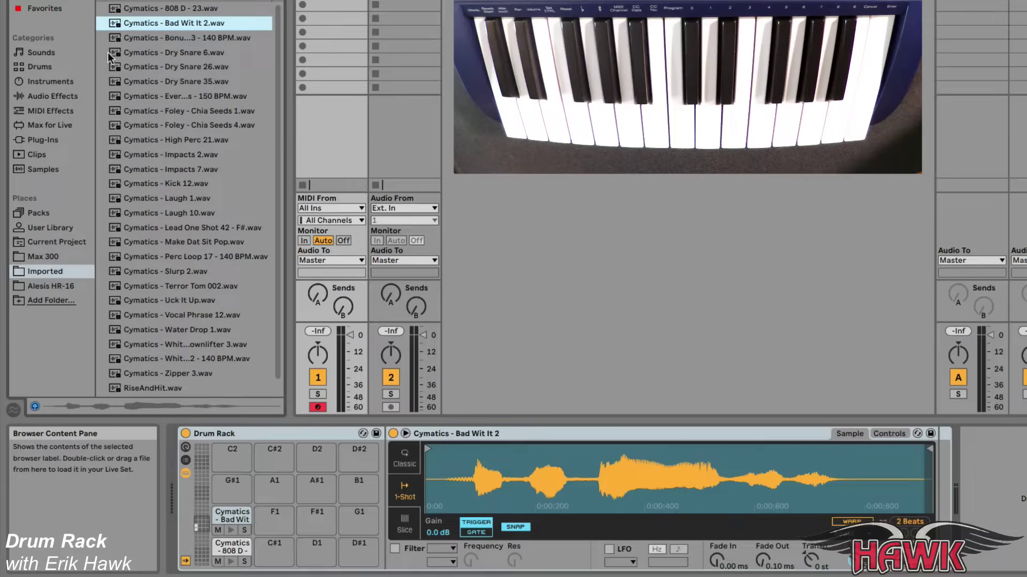
left_click_drag(113, 55, 316, 561)
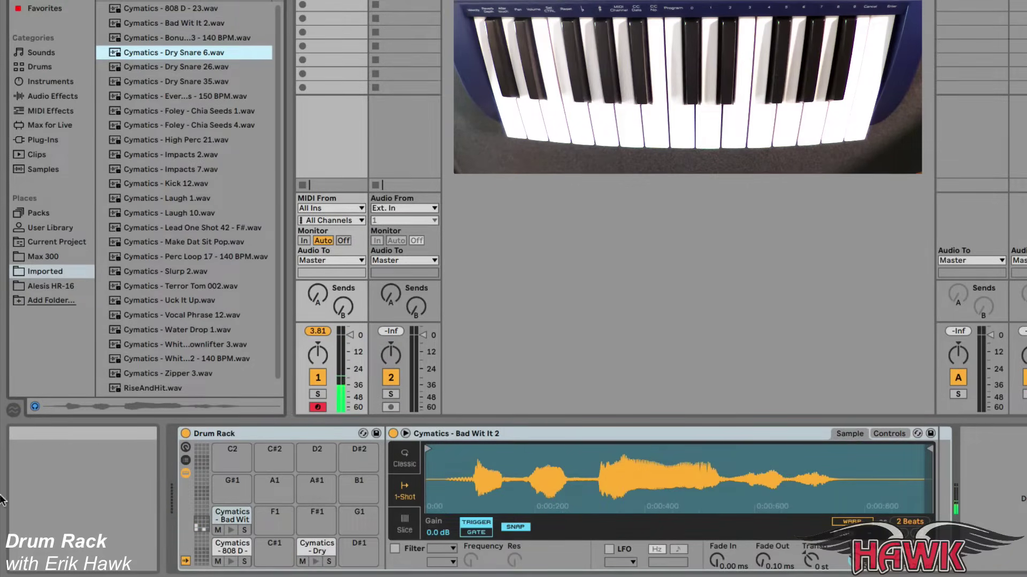
left_click(49, 81)
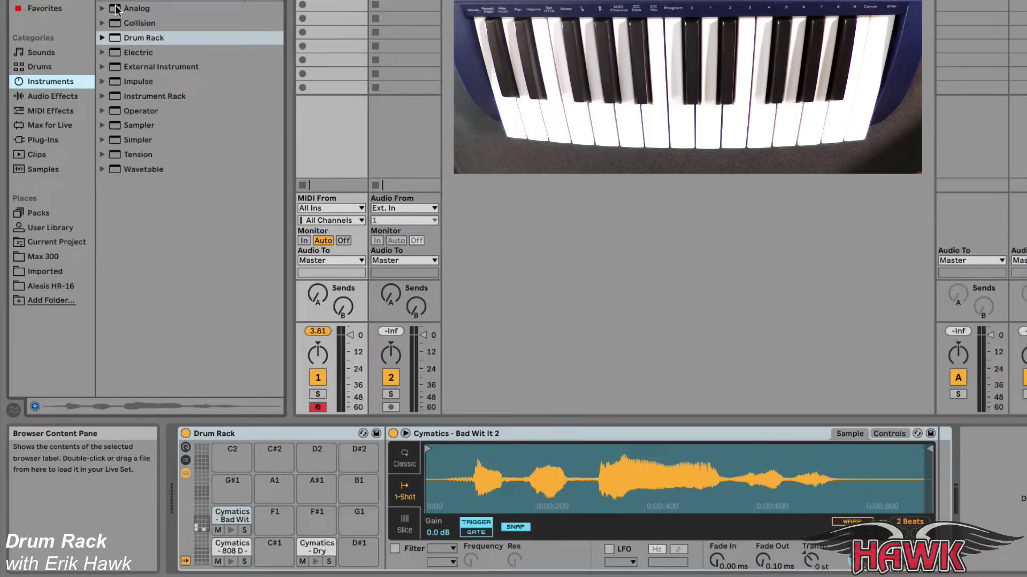
- Load the Analog synth onto pad A1 and Collision onto pad B1
left_click_drag(116, 10, 275, 484)
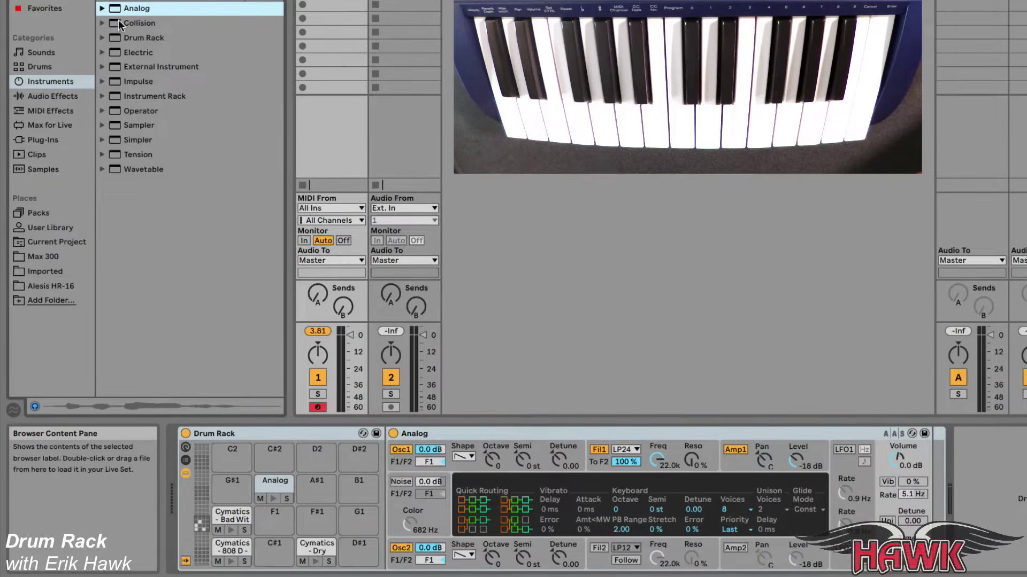
left_click_drag(116, 24, 358, 484)
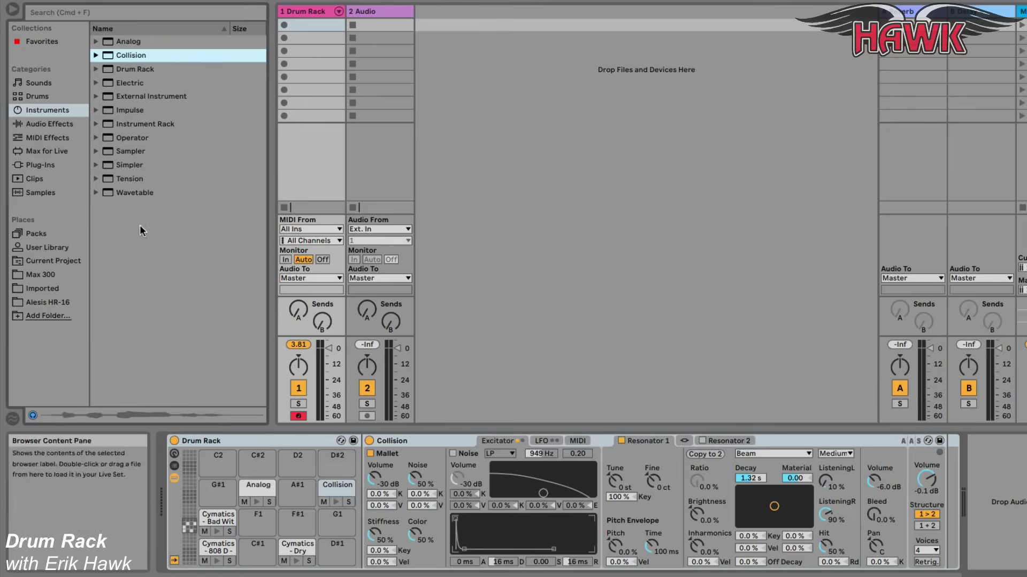
- Show the chain mixer and load Agogo Bell.wav from Alesis HR-16 onto pad F1
left_click(339, 12)
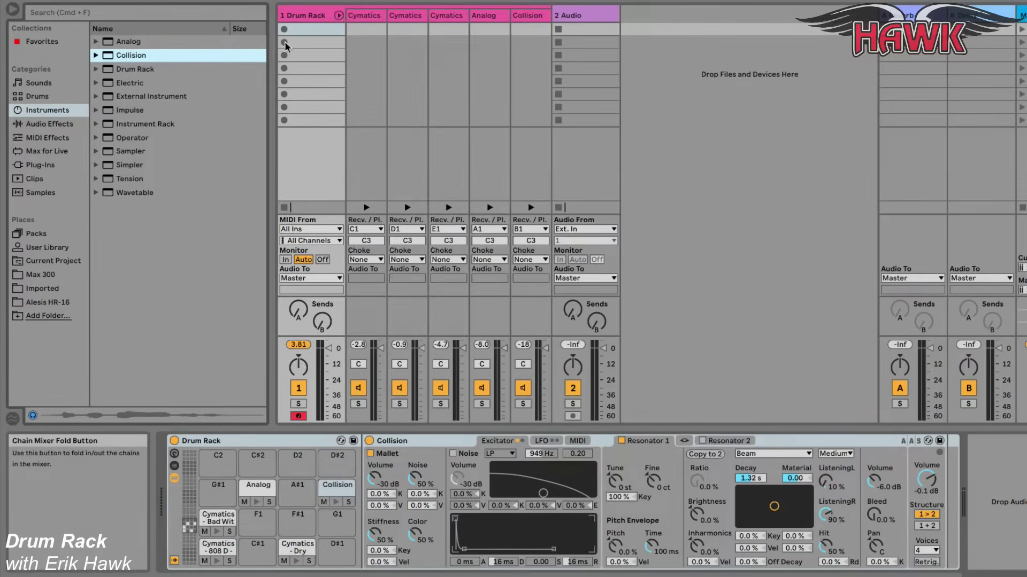
left_click(37, 303)
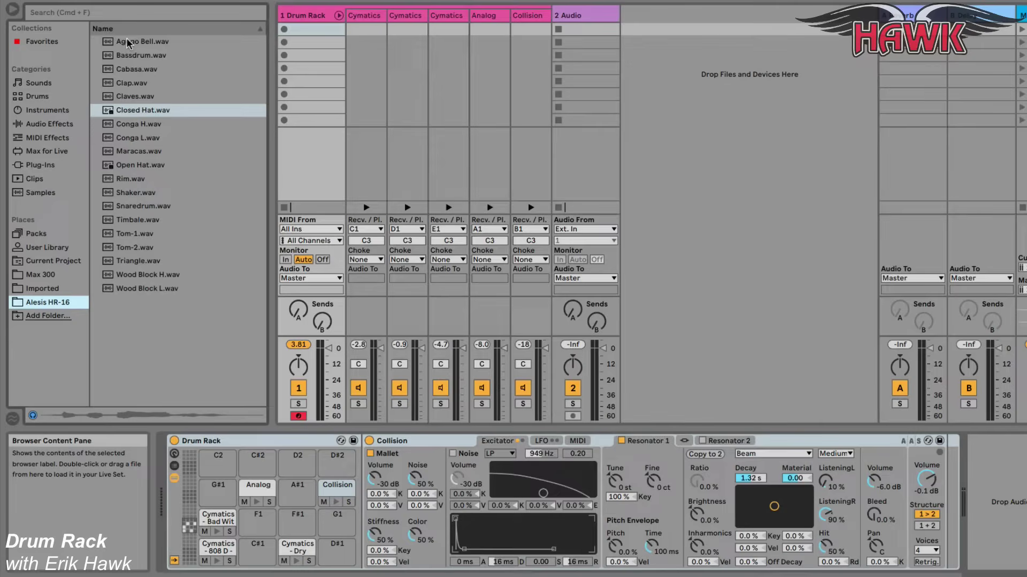
left_click_drag(109, 44, 256, 522)
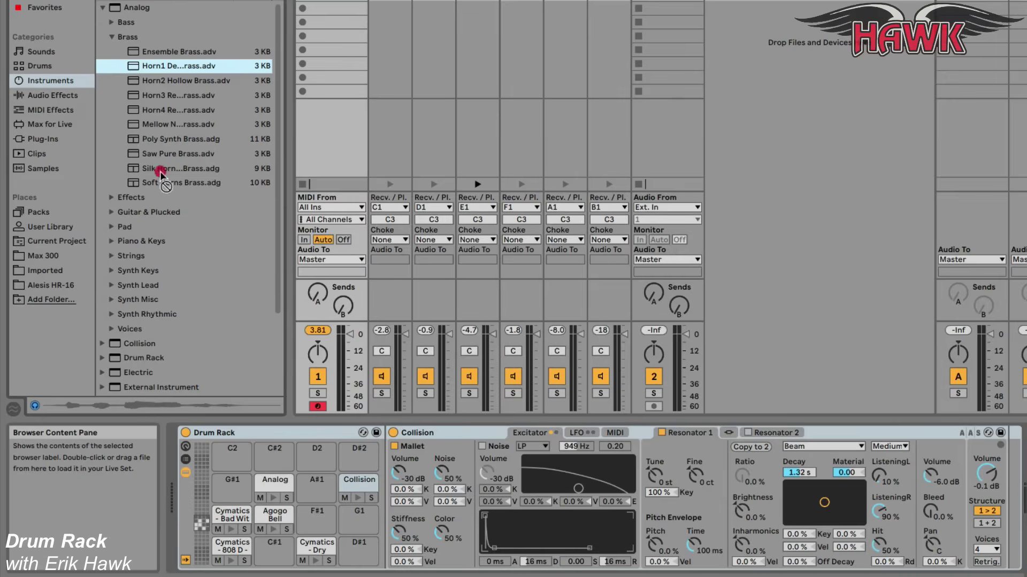
- Load Horn1 Deep Mono Brass onto pad C2 and set its chain's play note to C1
left_click_drag(230, 471, 230, 471)
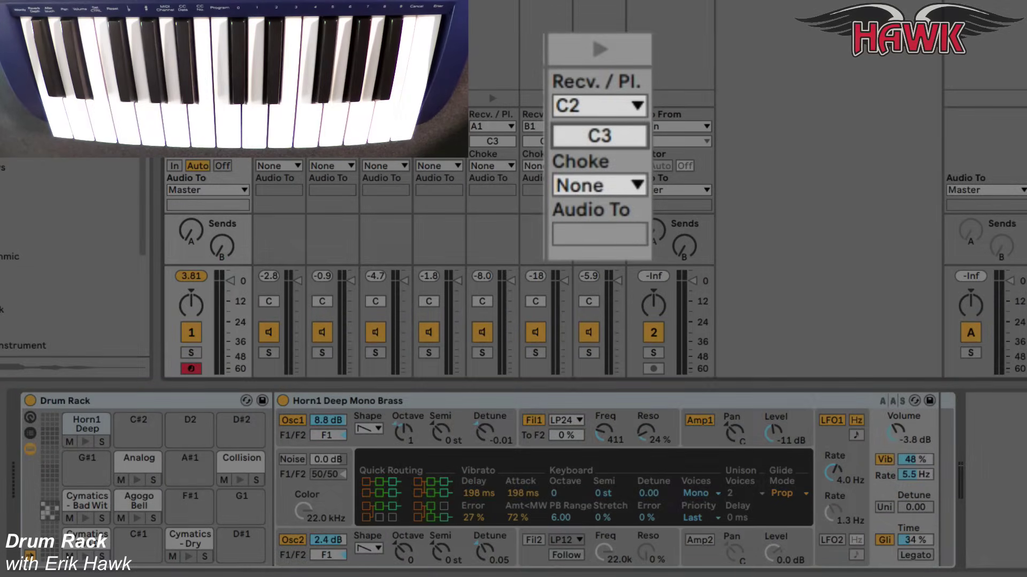
key("Down")
key("Down")
key("Down")
key("Down")
key("Down")
key("Down")
key("Down")
key("Down")
key("Down")
key("Down")
key("Down")
key("Down")
key("Down")
key("Down")
key("Down")
key("Down")
key("Down")
key("Down")
key("Down")
key("Down")
key("Down")
key("Down")
key("Down")
key("Down")
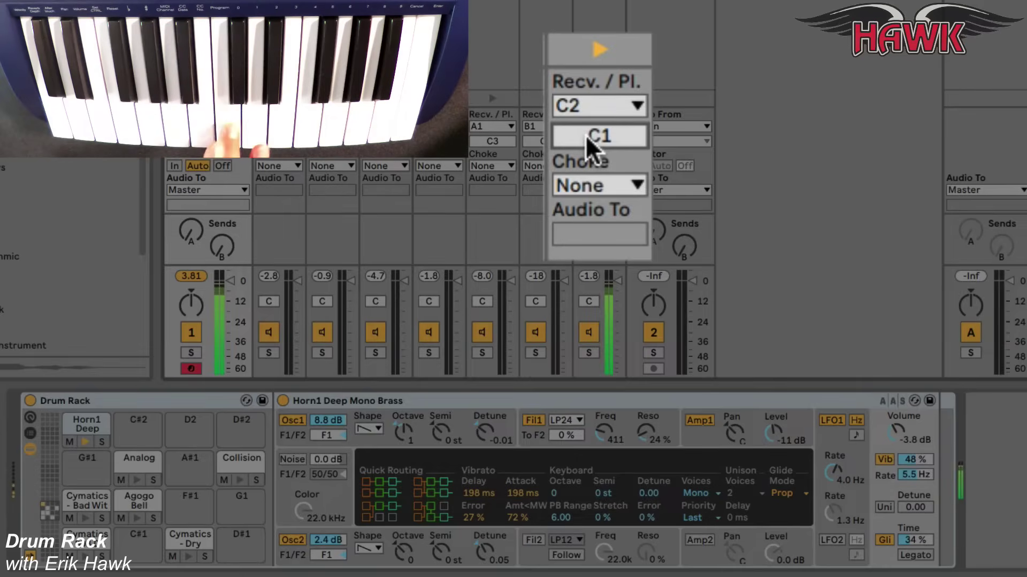
left_click_drag(586, 134, 586, 146)
key("Up")
key("Up")
key("Up")
key("Up")
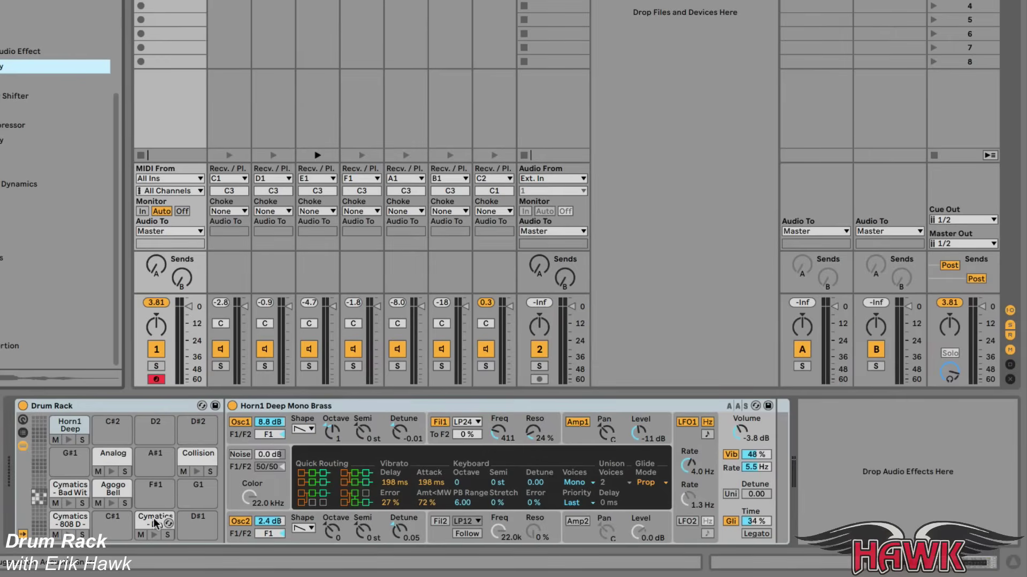
- Select the Dry Snare pad D1 to view its chain with the Filter Delay
left_click(154, 523)
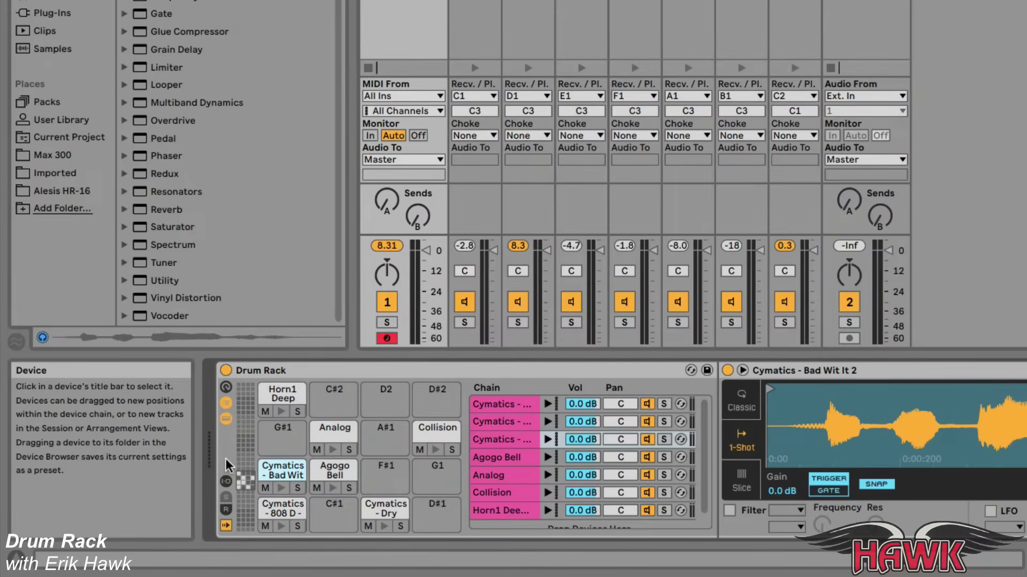
- Add a Reverb return chain and raise the Bad Wit It 2 chain's send A to 0.0 dB
left_click(225, 512)
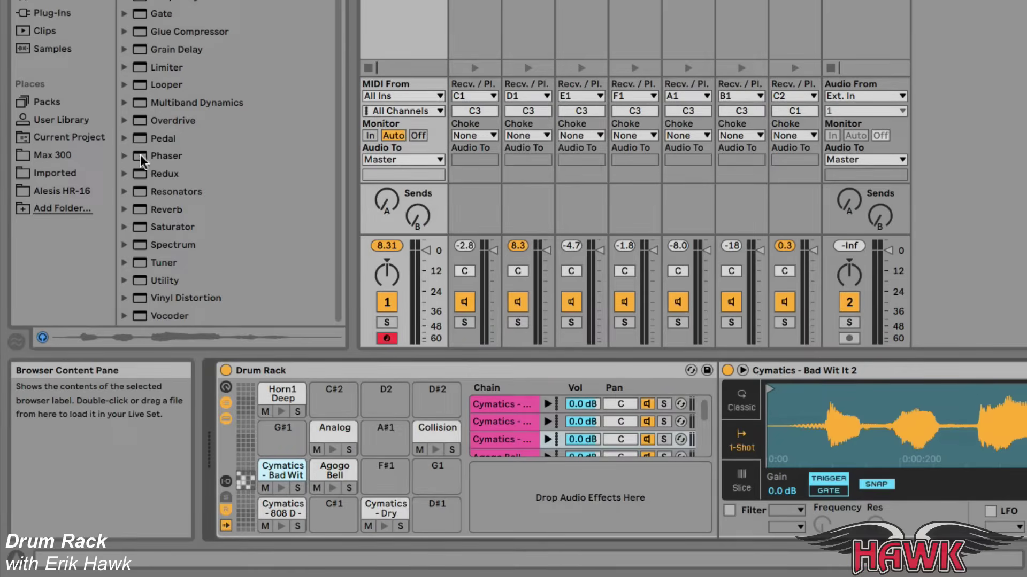
left_click_drag(137, 206, 503, 476)
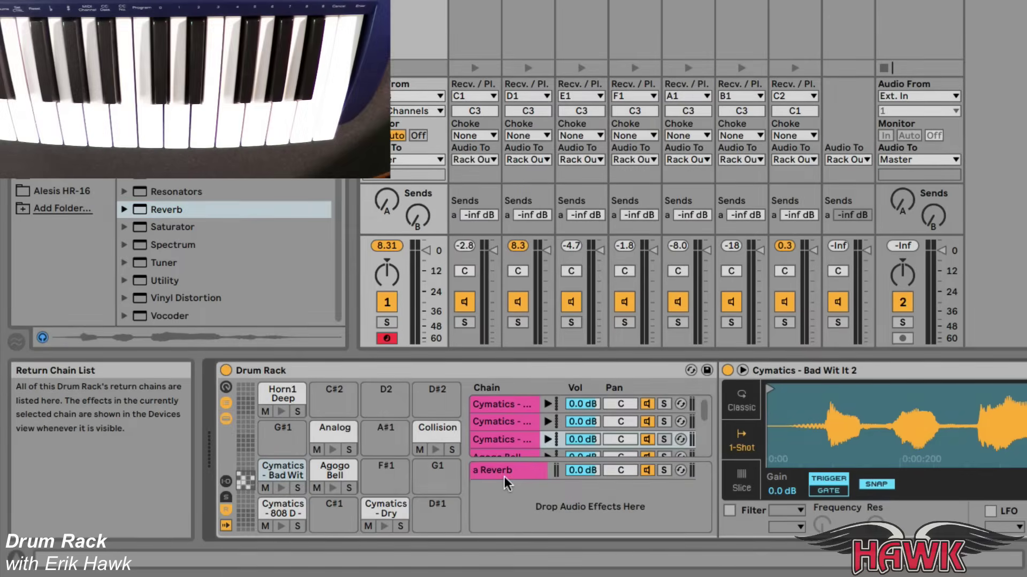
left_click_drag(582, 219, 582, 161)
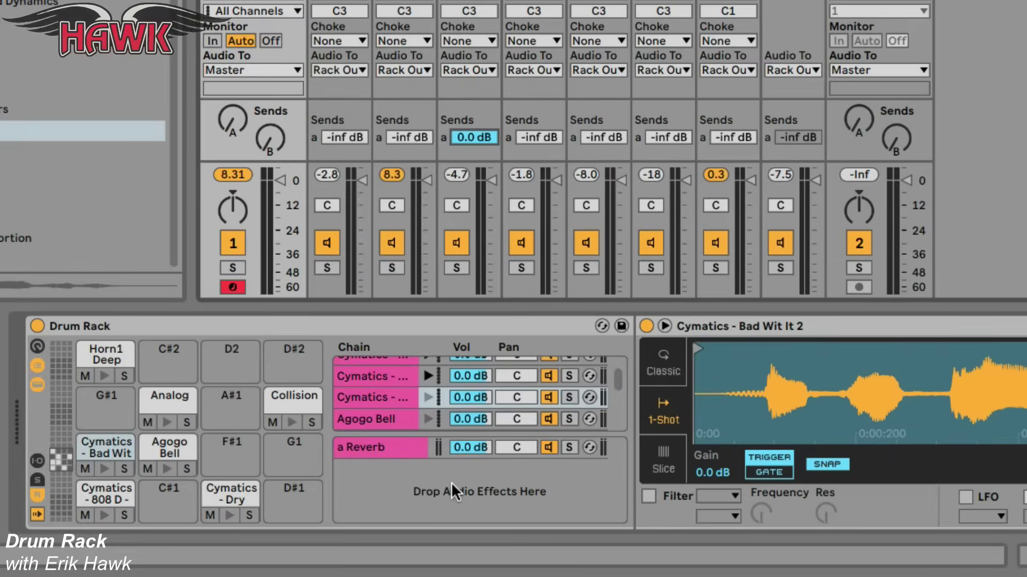
- Add a second return chain routed into A-Reverb and raise the Agogo Bell's send b to -5.6 dB
right_click(451, 483)
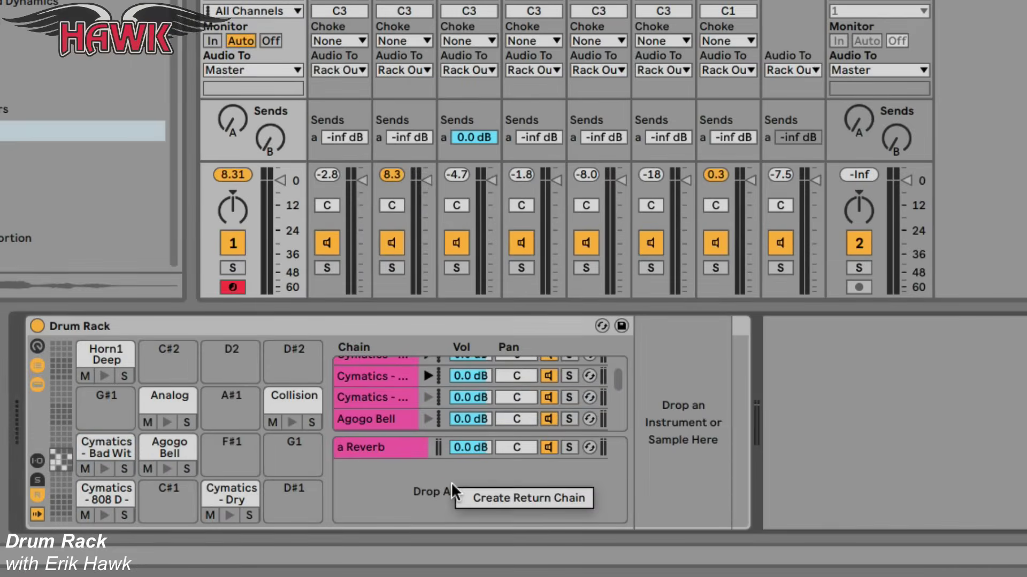
left_click(517, 498)
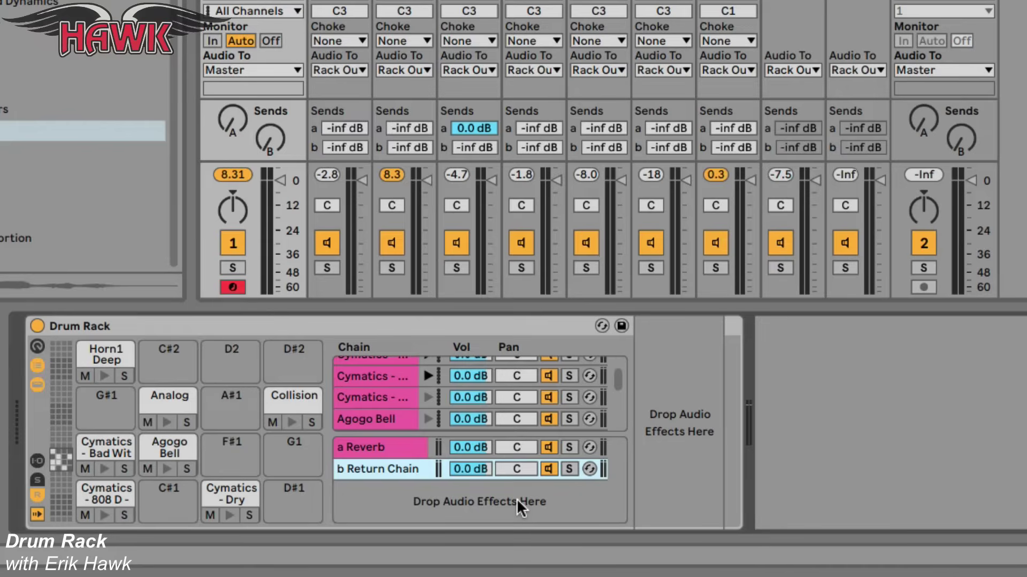
left_click(37, 459)
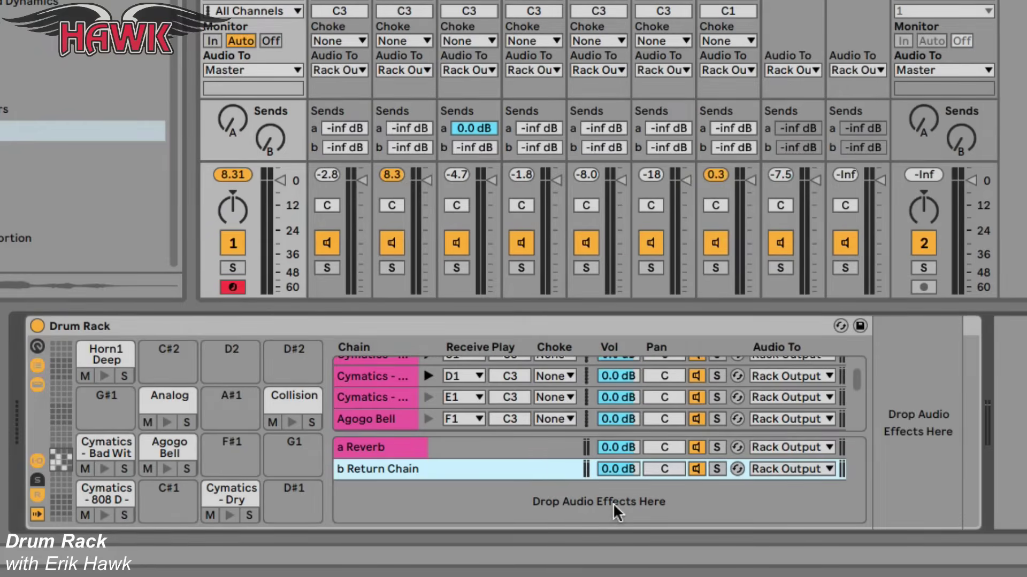
left_click(781, 469)
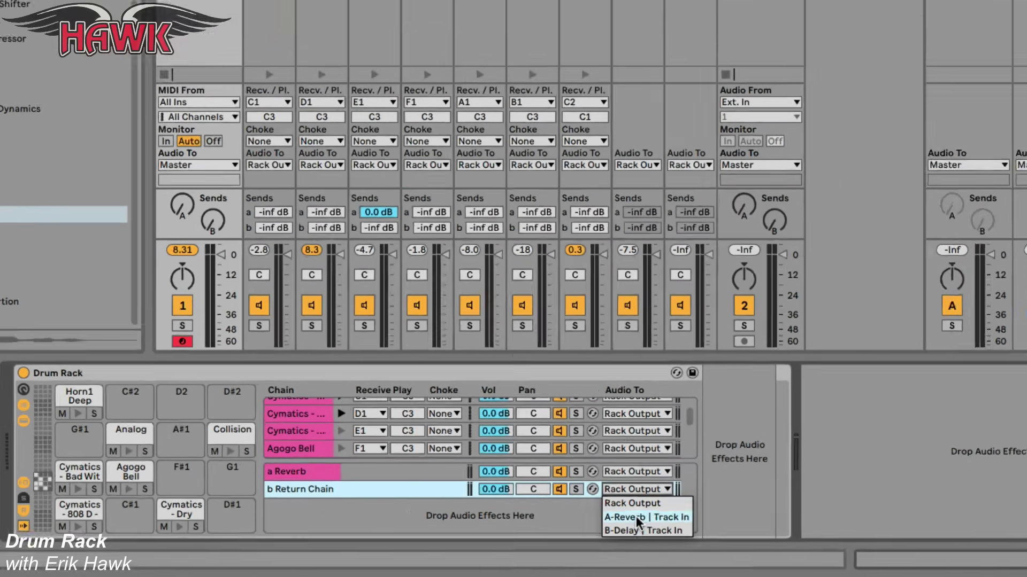
left_click(790, 503)
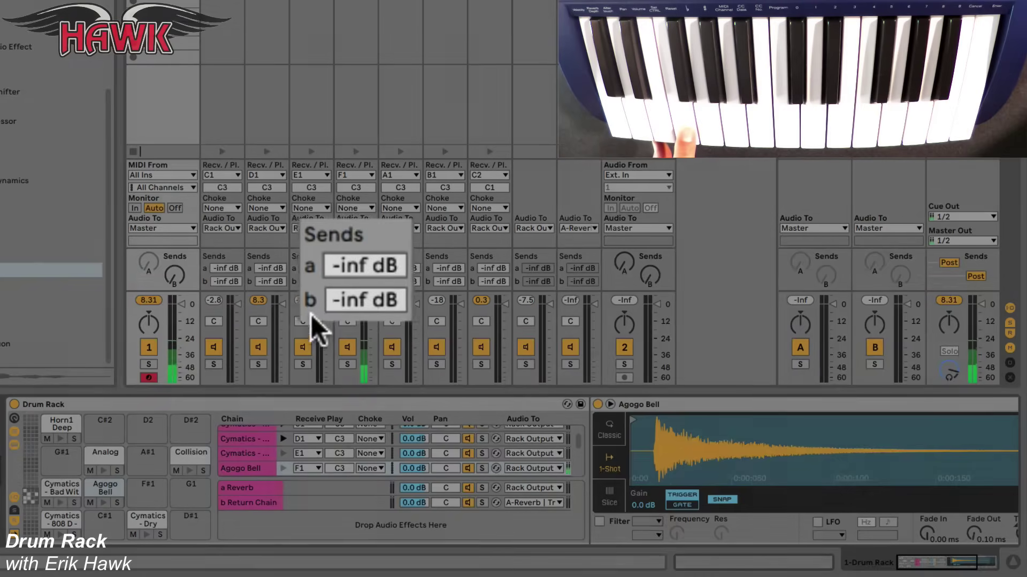
left_click_drag(355, 316, 355, 270)
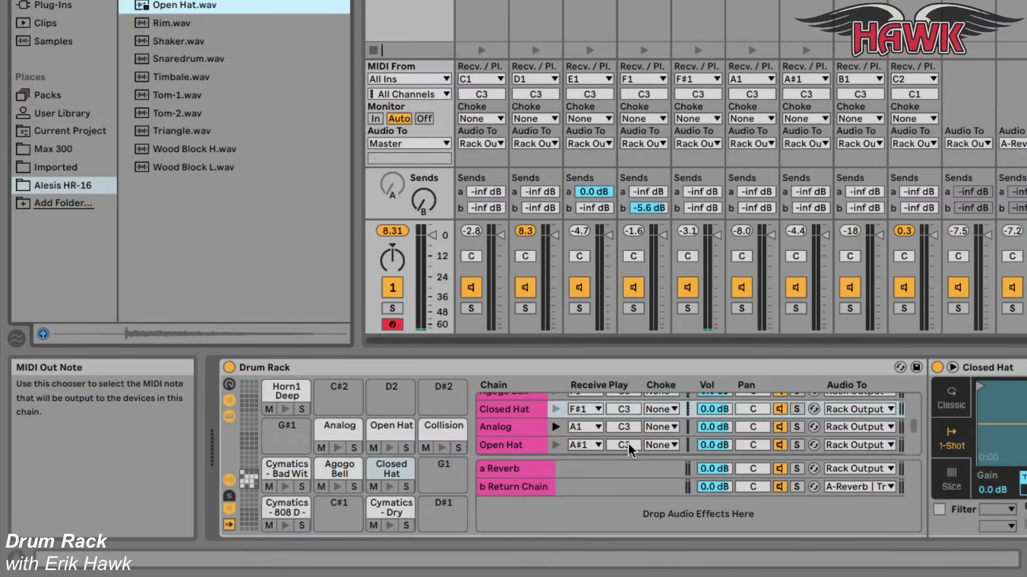
- Set the Choke group of both the Closed Hat and Open Hat chains to 1
left_click(666, 414)
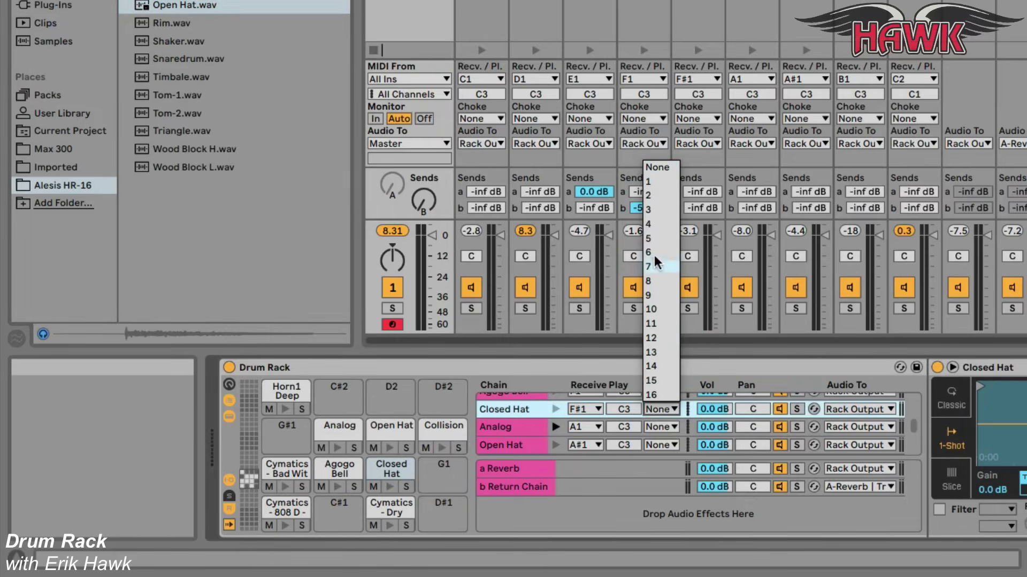
left_click(654, 182)
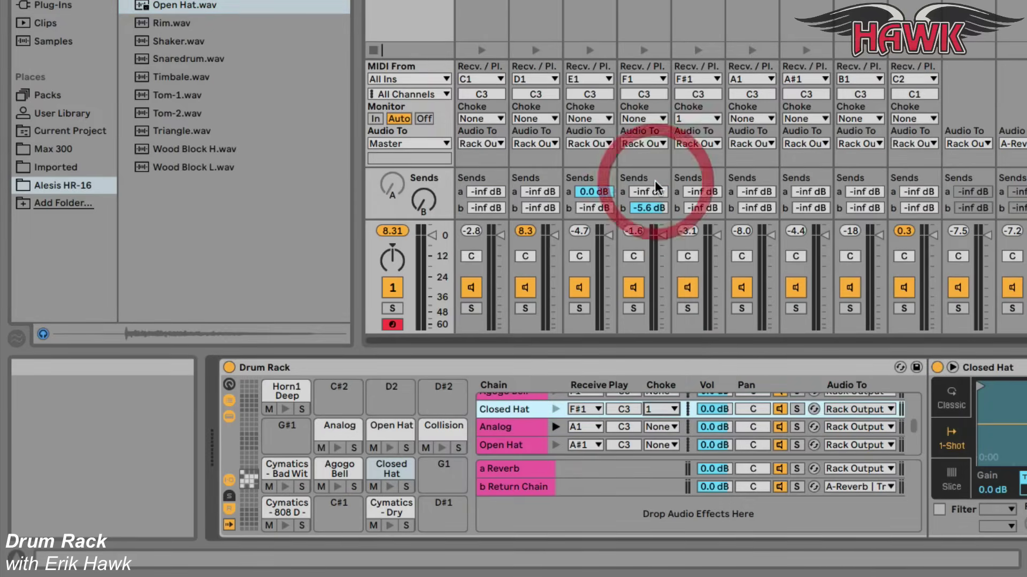
left_click(663, 445)
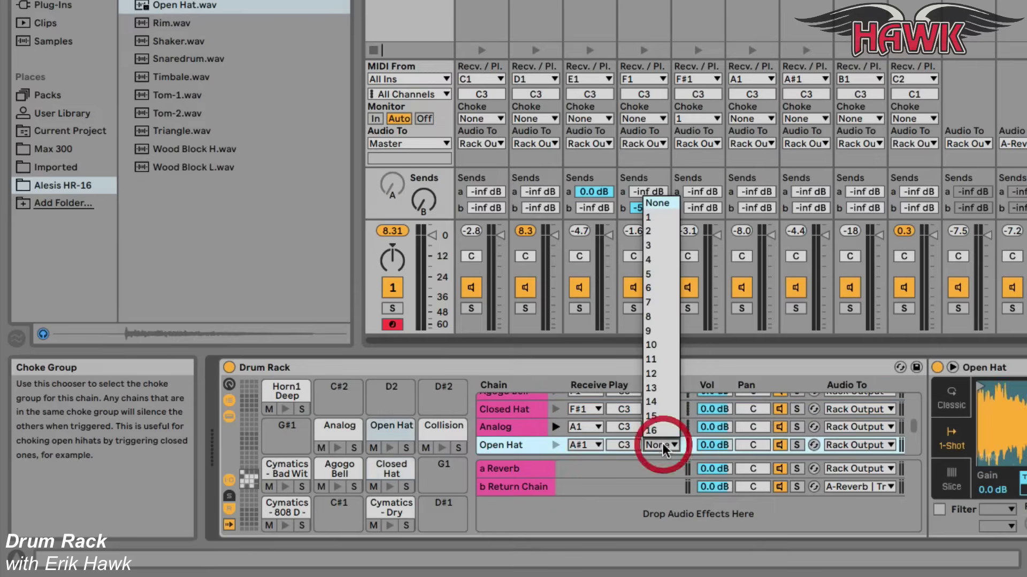
left_click(655, 216)
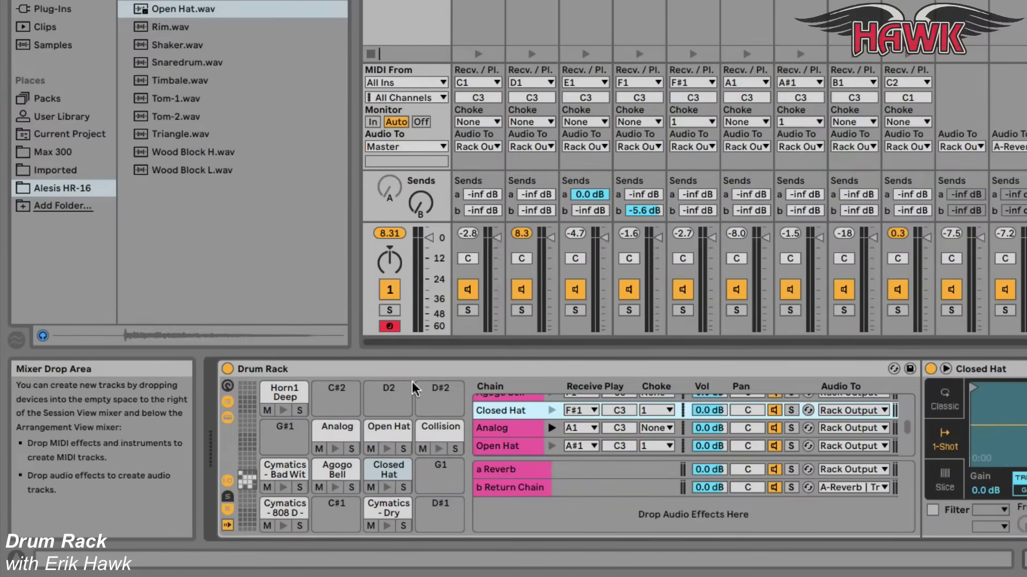
- Map send a of the Bad Wit It 2, Agogo Bell and Closed Hat chains to Macro 1, then turn it
left_click(227, 385)
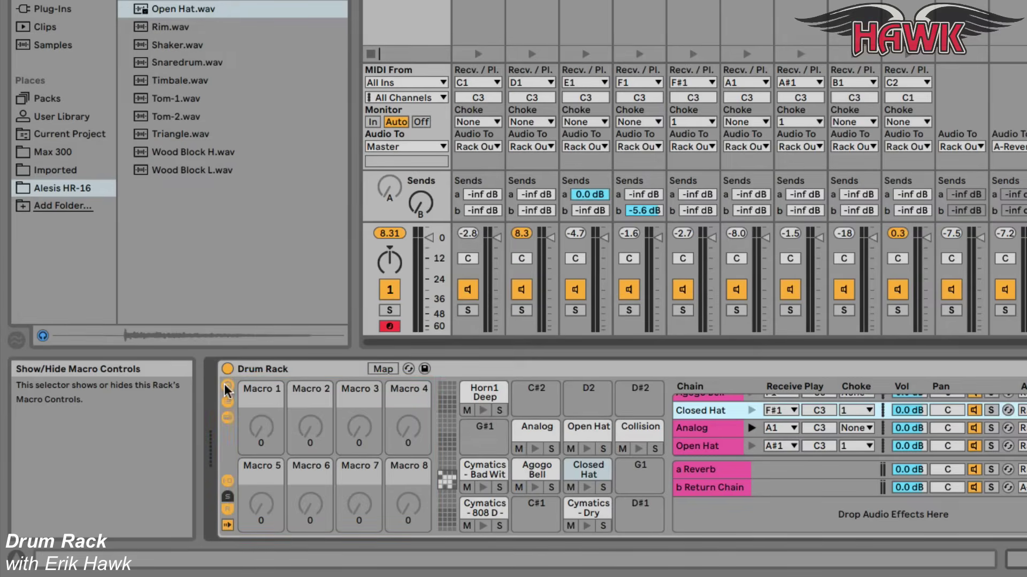
left_click(380, 367)
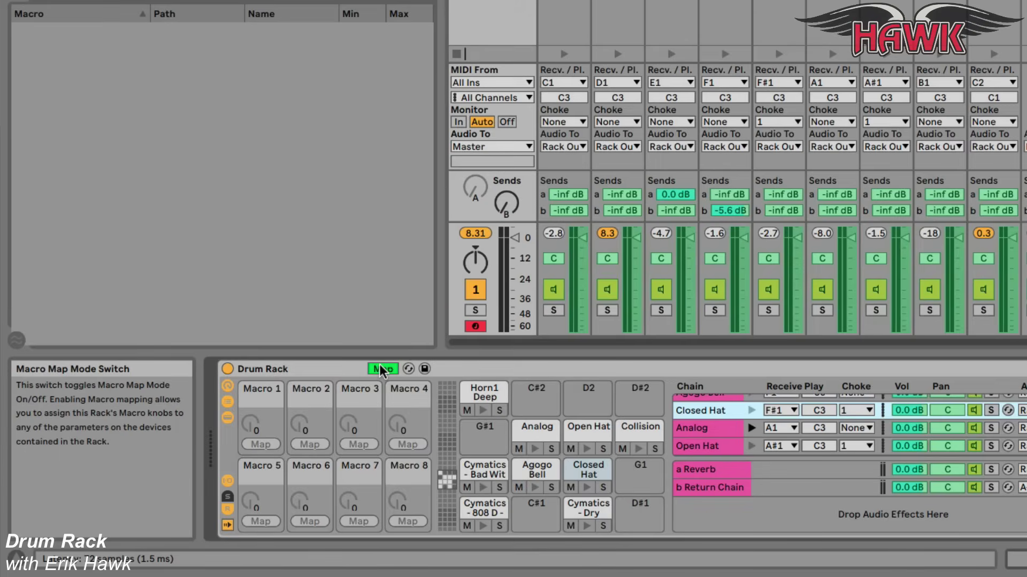
left_click(669, 192)
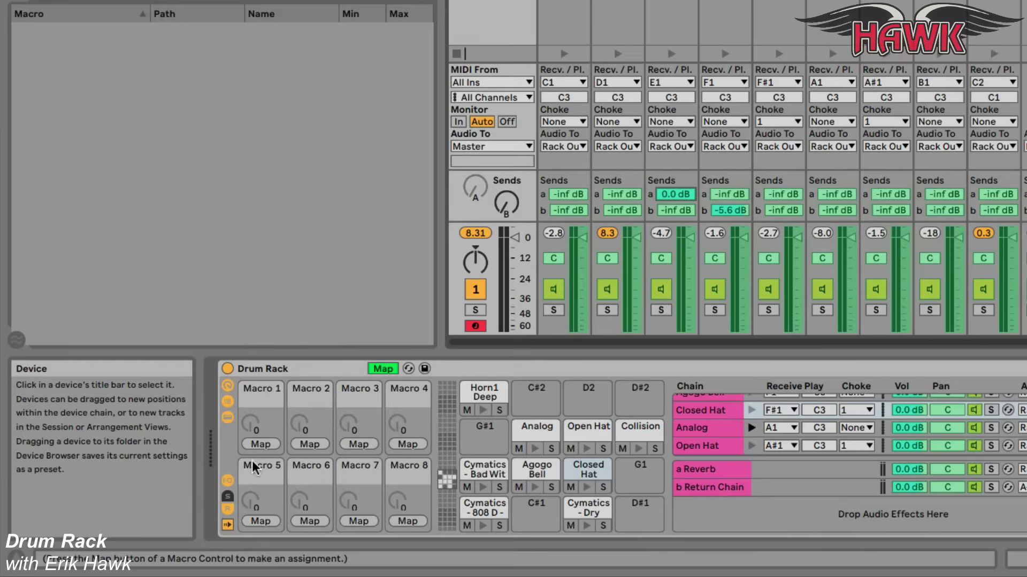
left_click(261, 444)
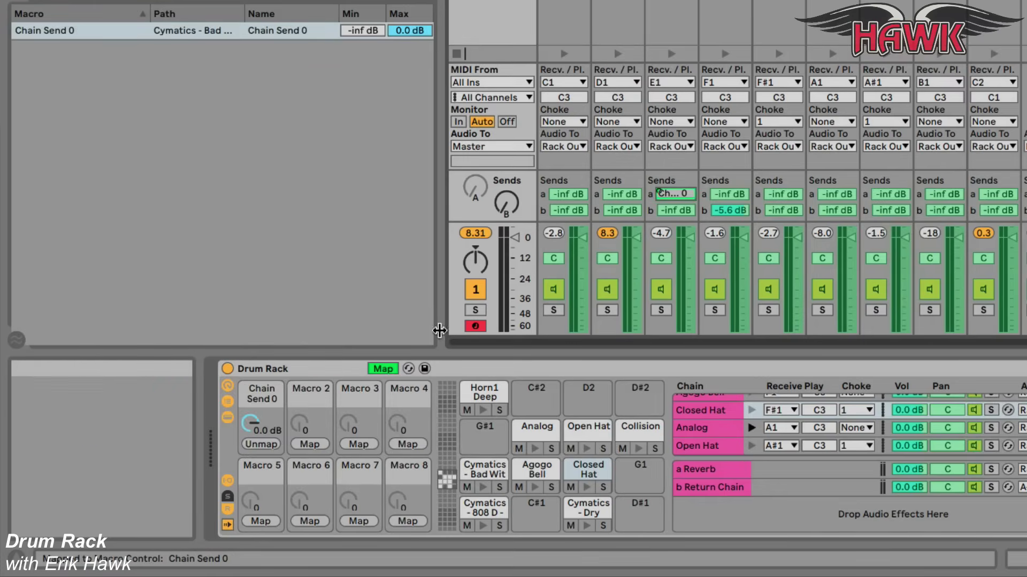
left_click(726, 190)
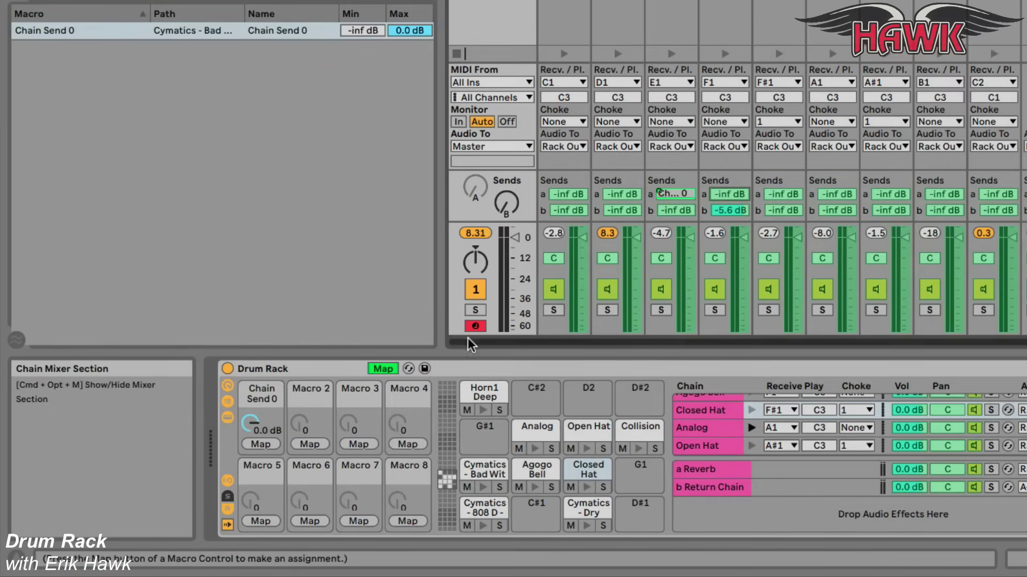
left_click(263, 442)
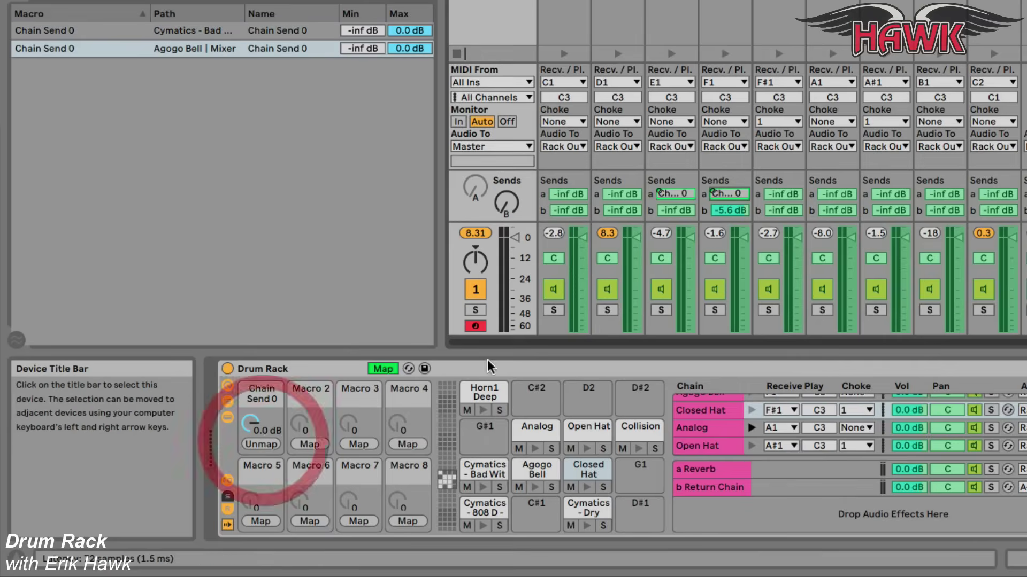
left_click(782, 196)
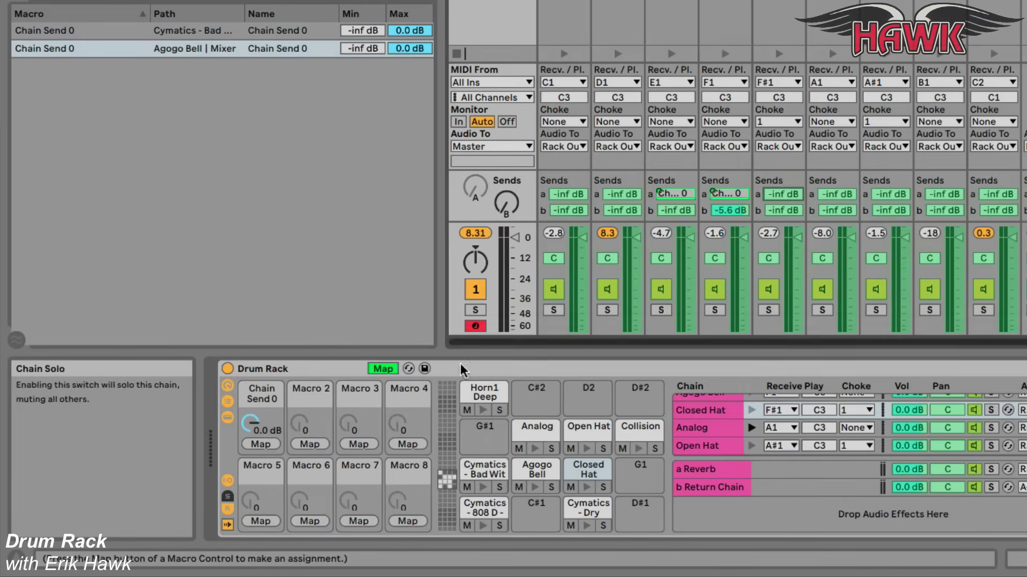
left_click(252, 442)
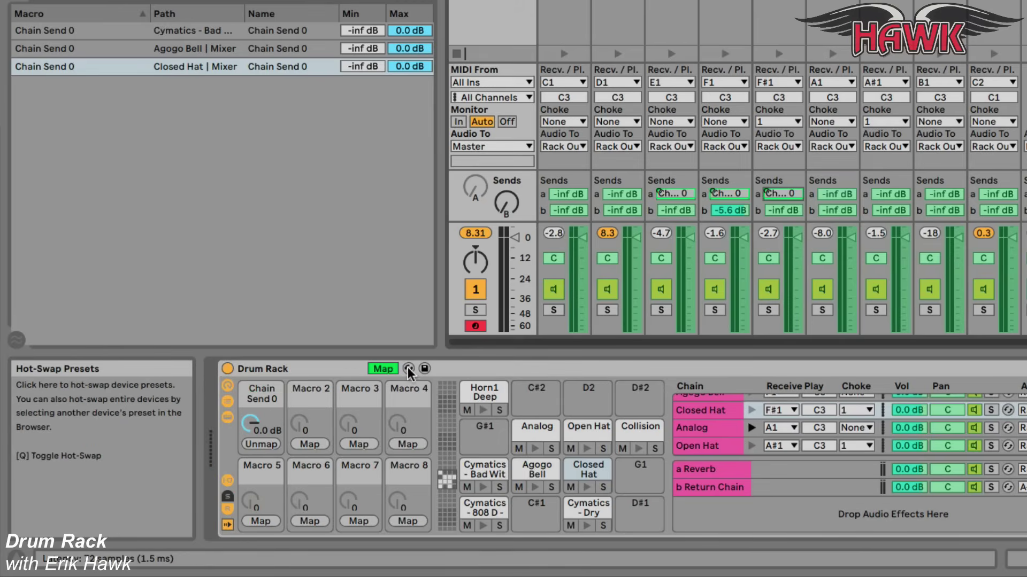
left_click(384, 369)
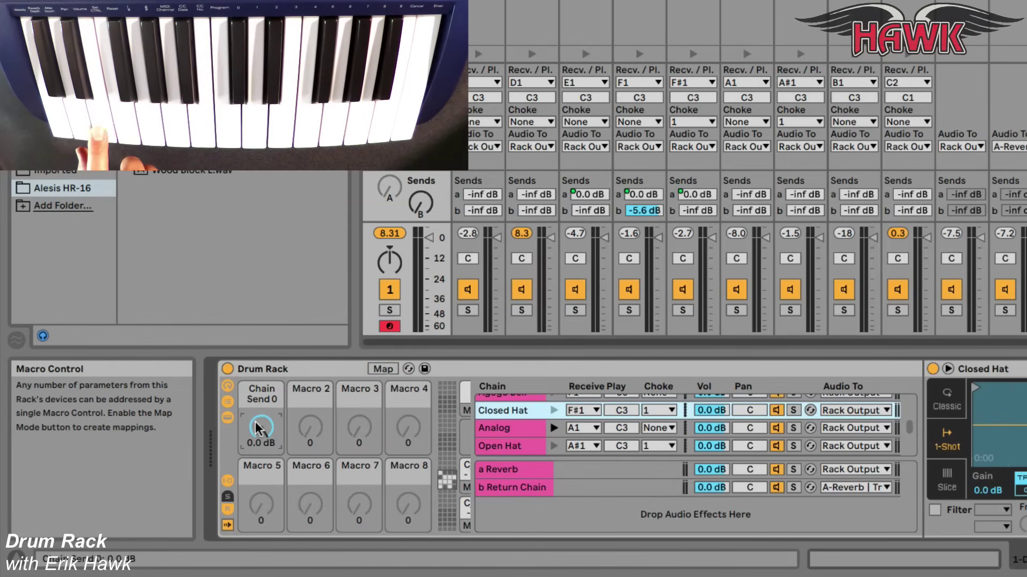
mouse_move(261, 428)
left_mouse_down()
mouse_move(262, 458)
mouse_move(261, 434)
left_mouse_up()
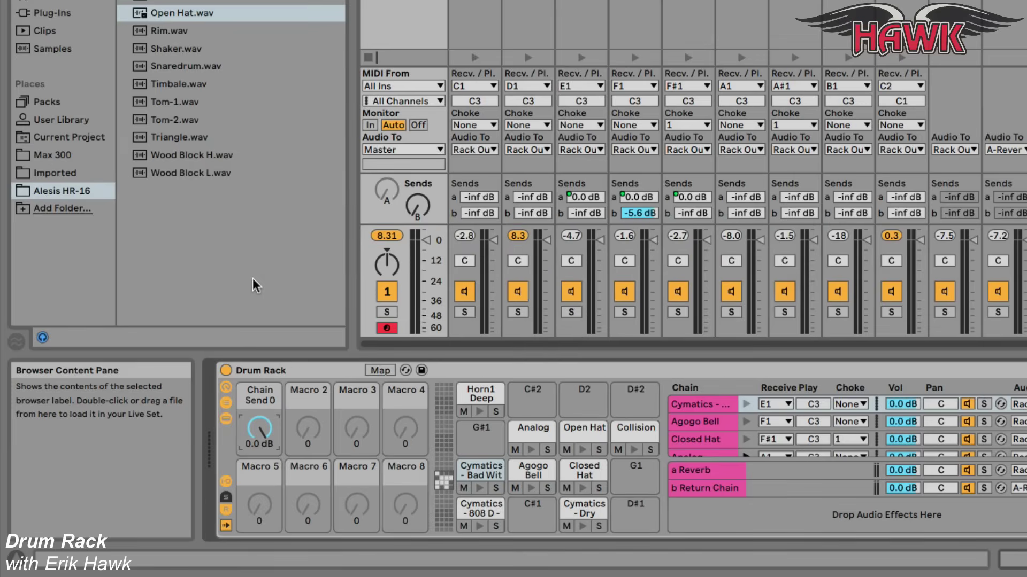
- Save the rack as a User Library preset named 'My Cool Drum Rack'
left_click(422, 369)
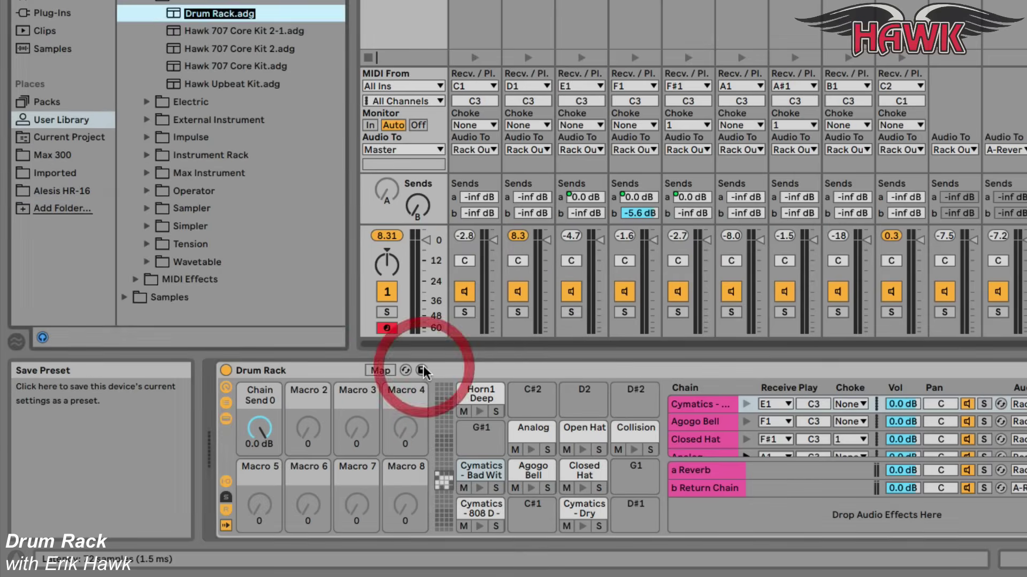
type("My Cool Drum")
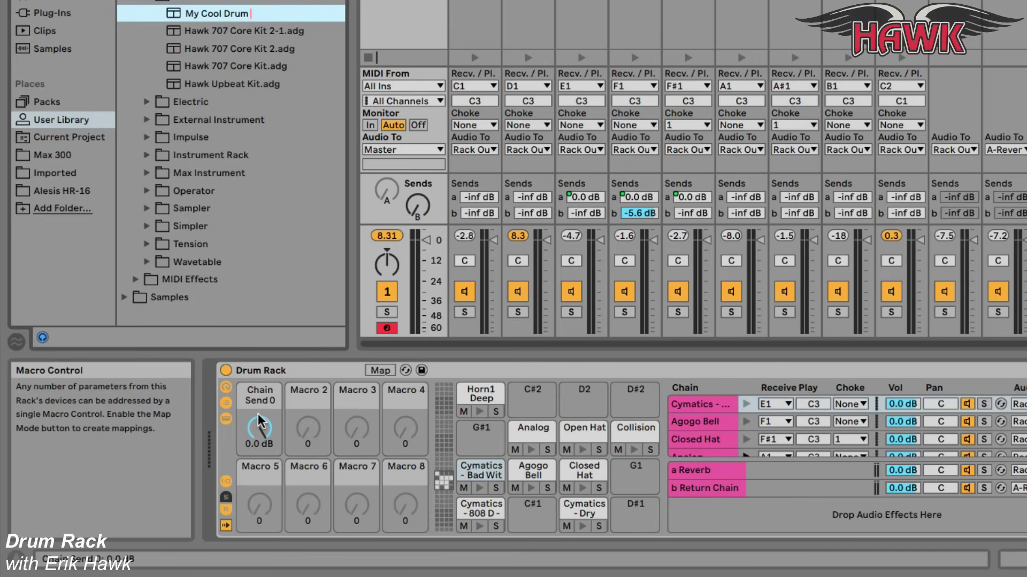
type("Rack")
key("Return")
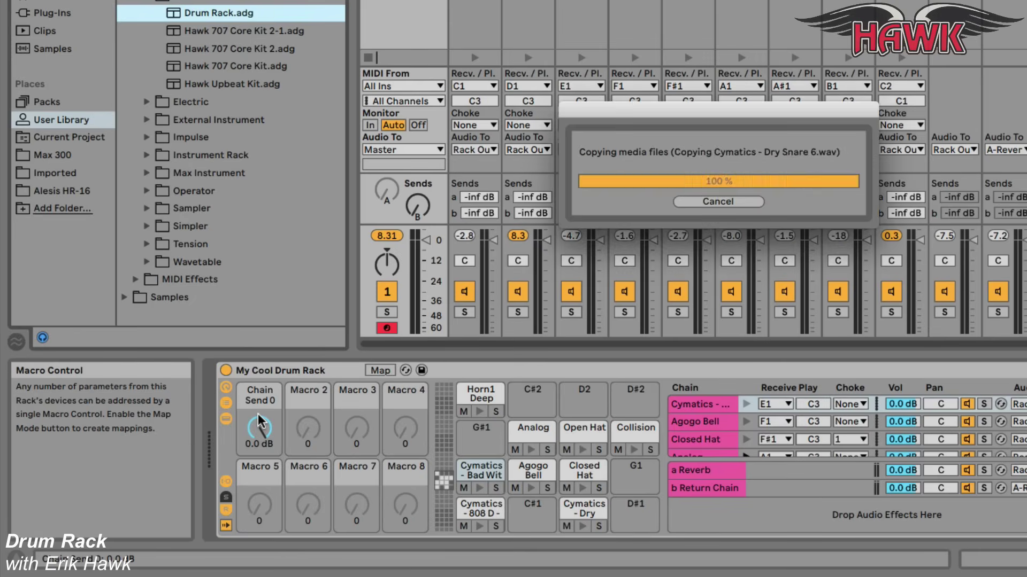